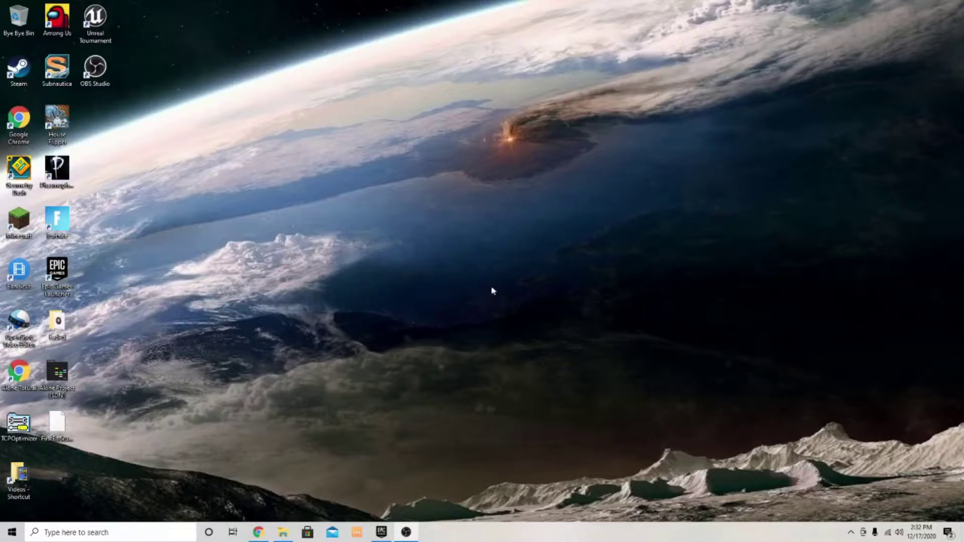
Step: Download the lively_setup_x86 installer from the Lively page's download section in Chrome
left_click(259, 533)
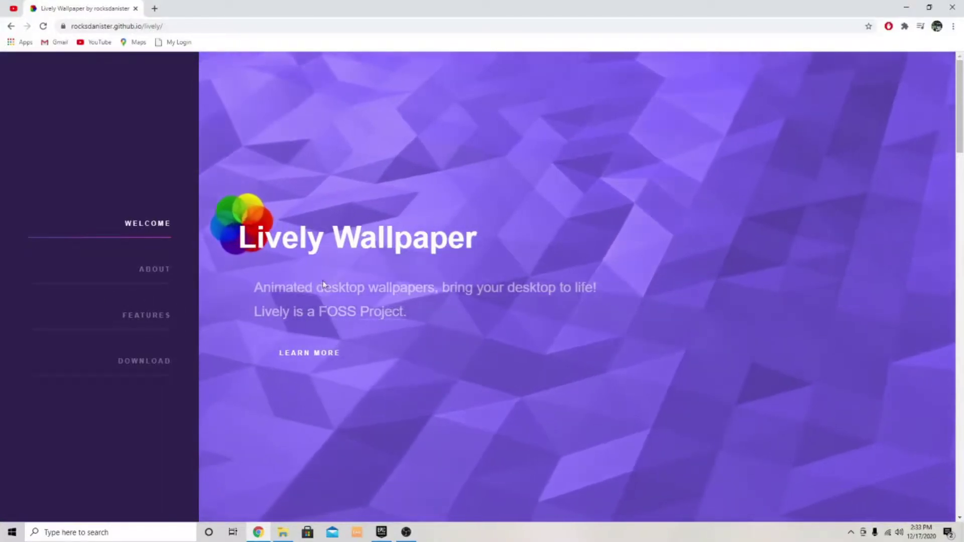
left_click(139, 365)
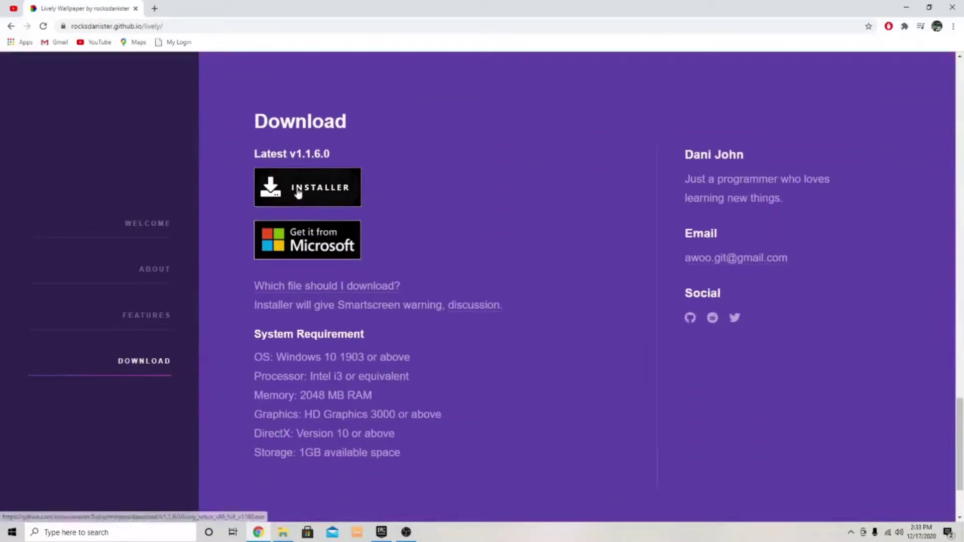
left_click(299, 193)
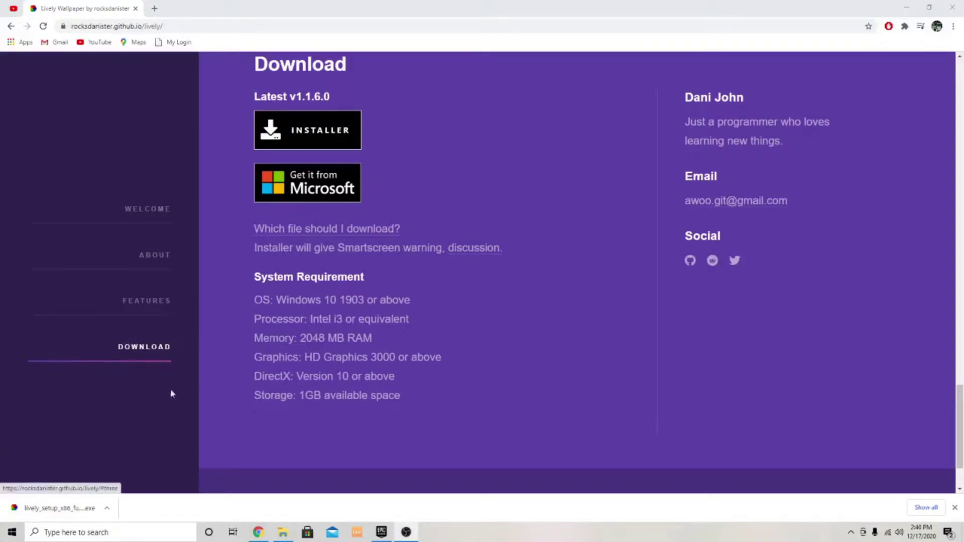
Step: Run the downloaded installer in English, install Lively 1.1.6.0 with default tasks, and launch it
left_click(108, 509)
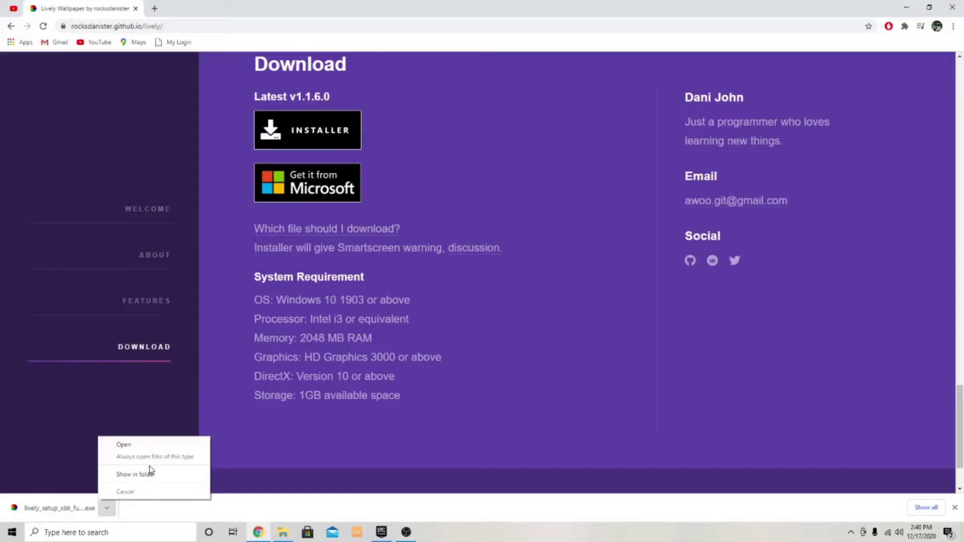
left_click(143, 444)
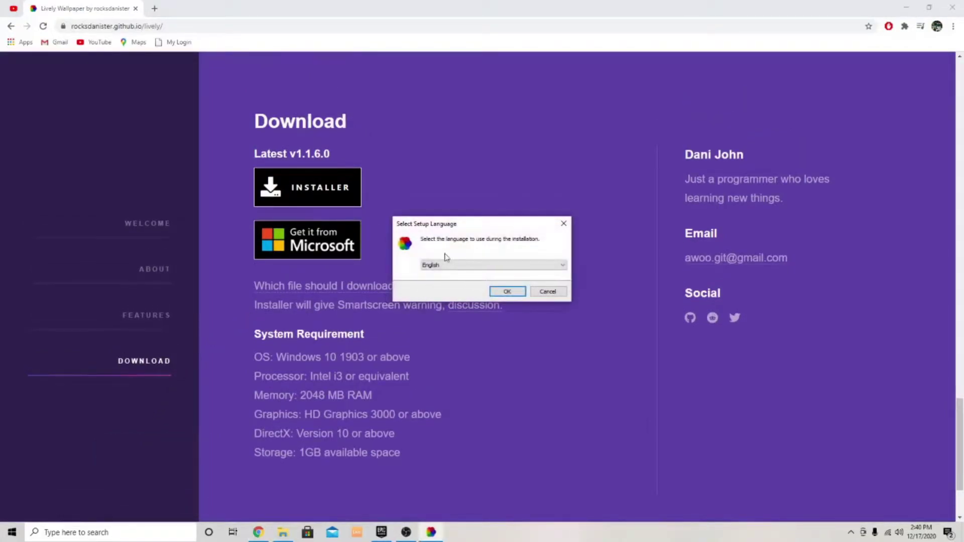
left_click(504, 294)
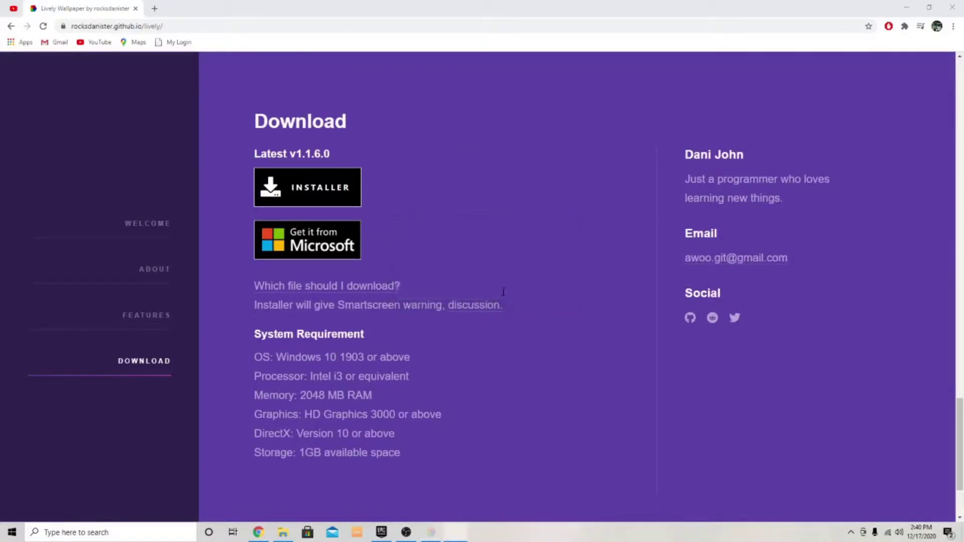
left_click(554, 367)
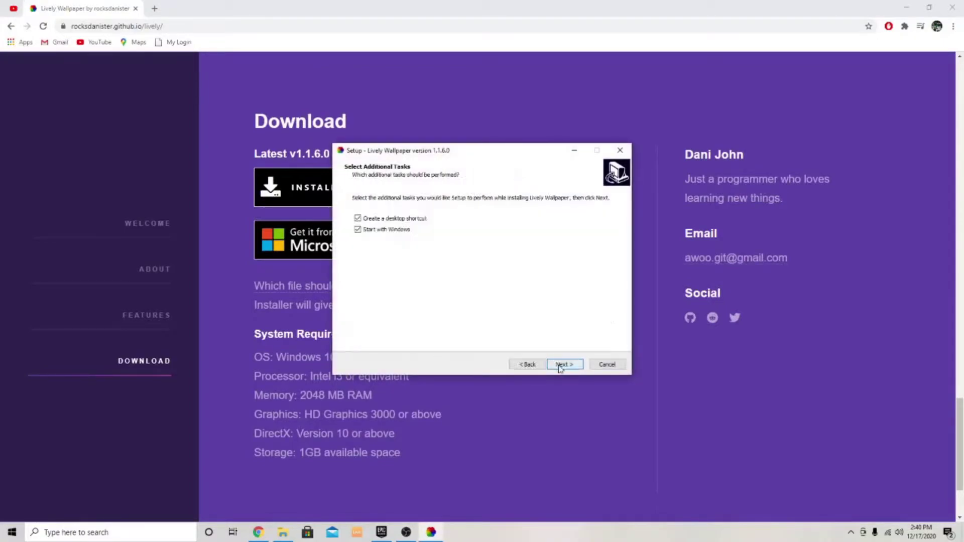
left_click(559, 364)
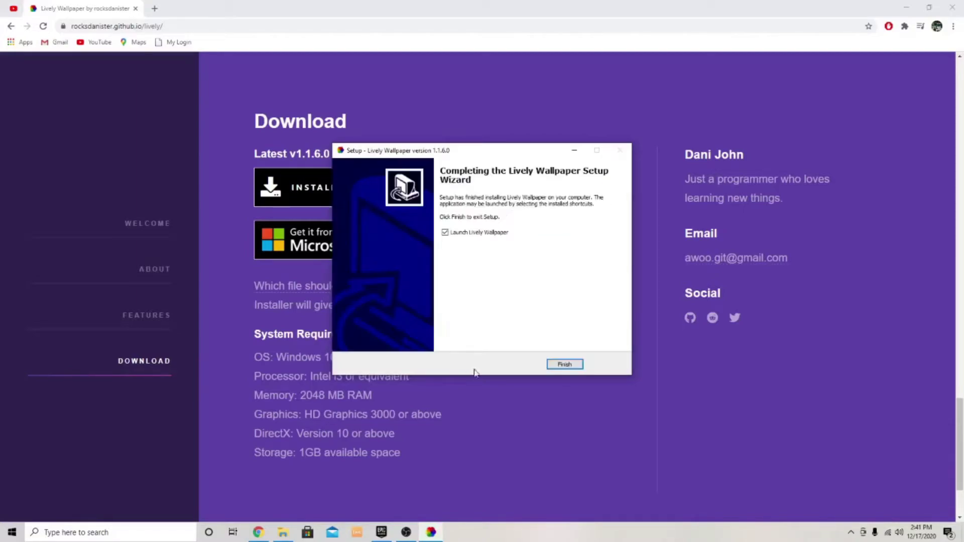
left_click(573, 365)
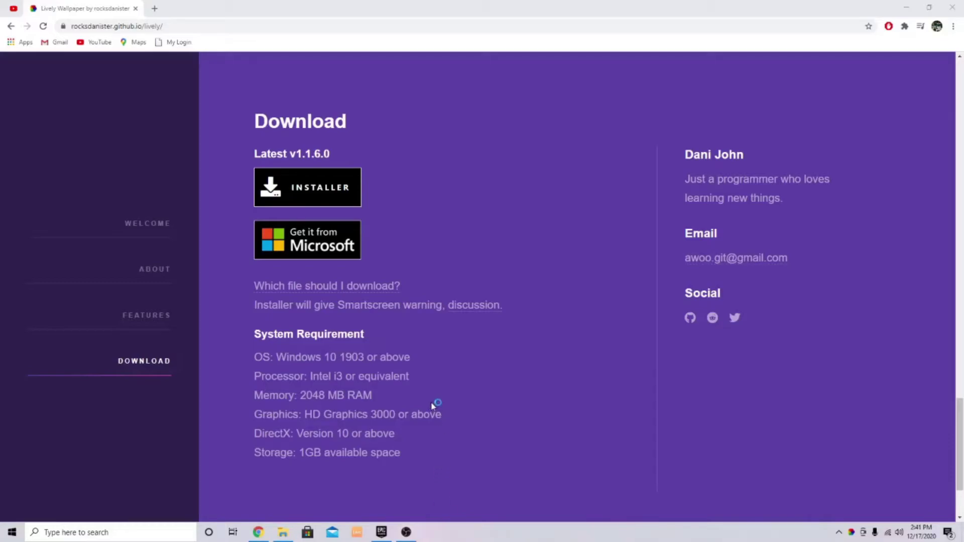
Step: Minimize Chrome to reveal the animated wallpaper and new Lively desktop shortcut
left_click(907, 12)
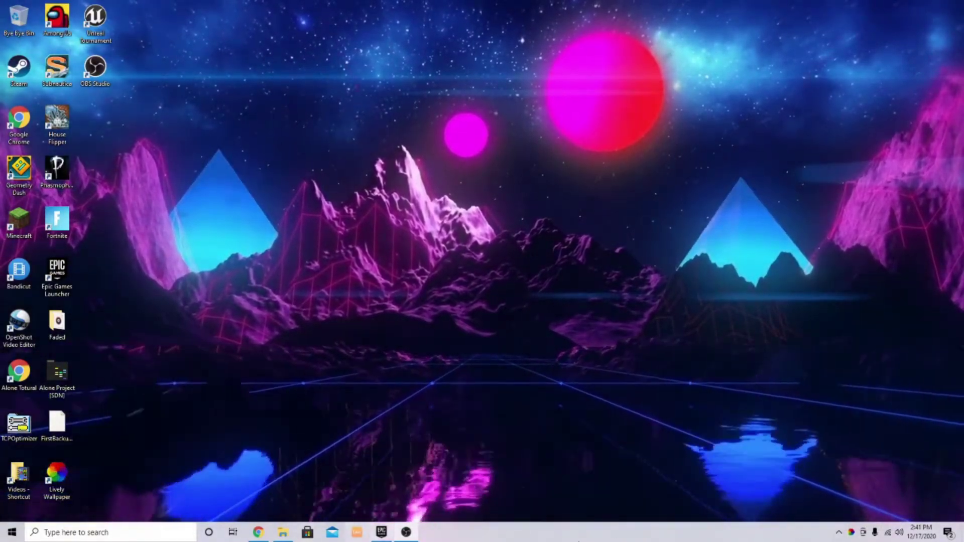
Step: Open the Lively wallpaper library from the tray icon, then its Add Wallpaper page
right_click(852, 530)
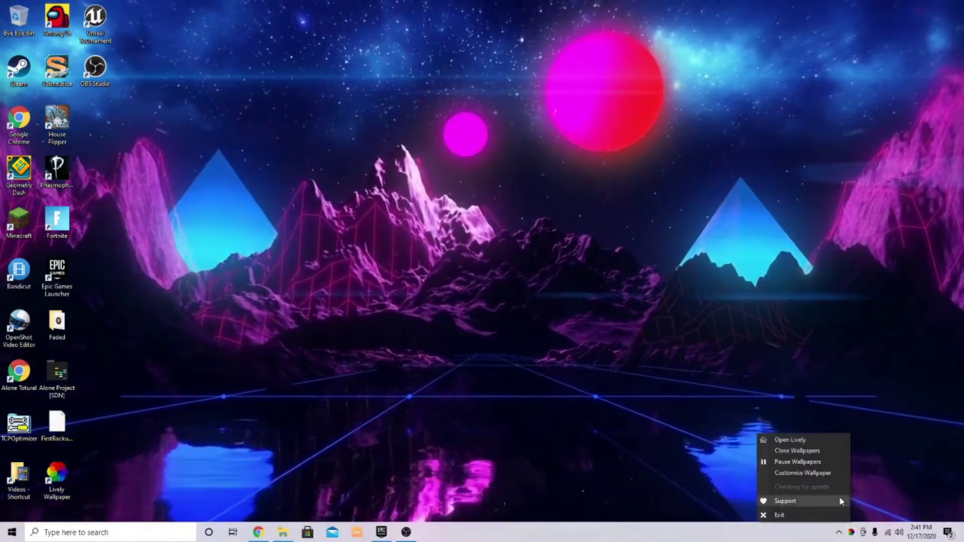
left_click(821, 439)
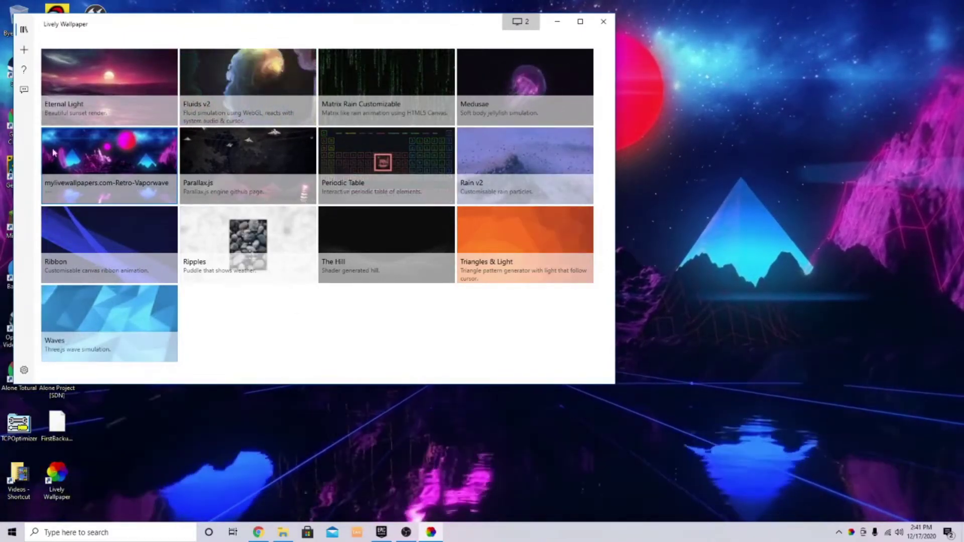
left_click(24, 51)
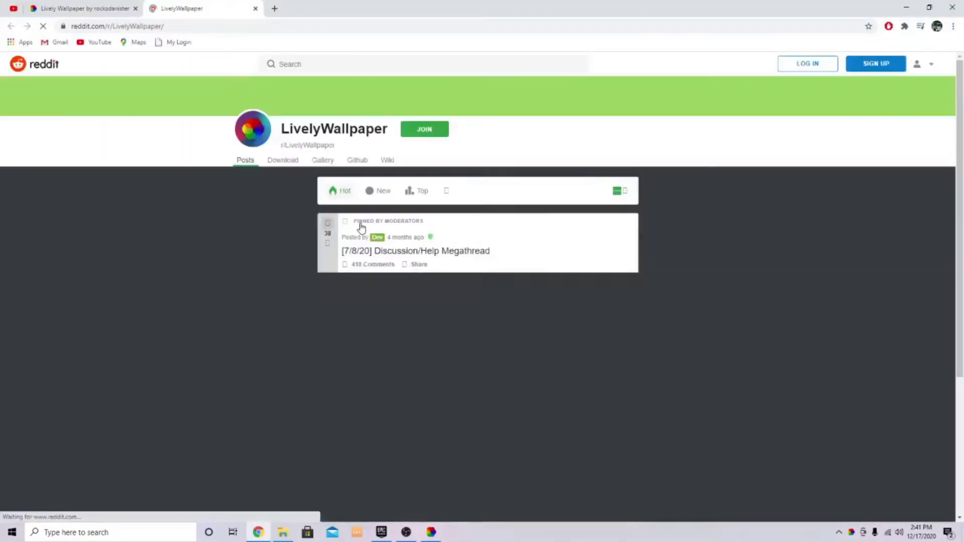
scroll(392, 236, "down", 3)
scroll(404, 245, "down", 4)
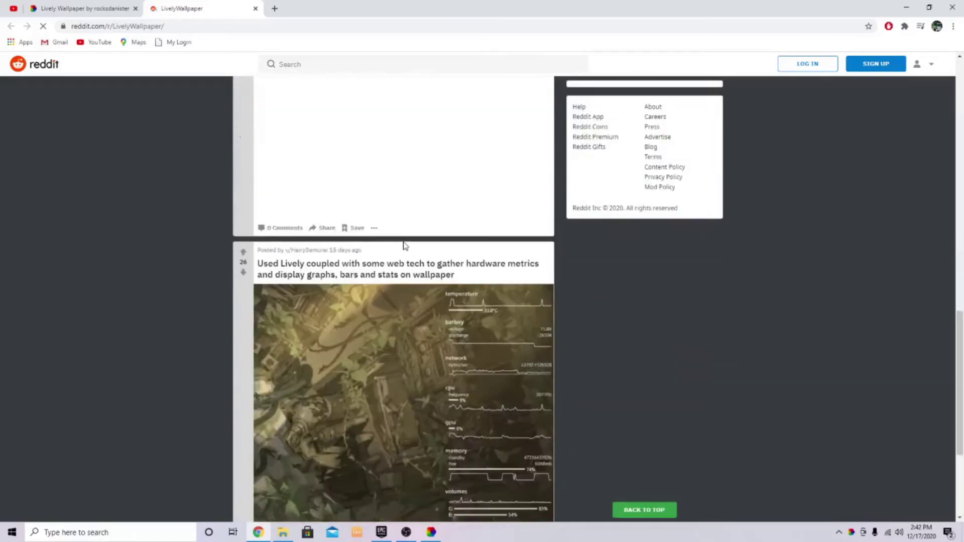
scroll(412, 229, "up", 6)
scroll(393, 139, "up", 5)
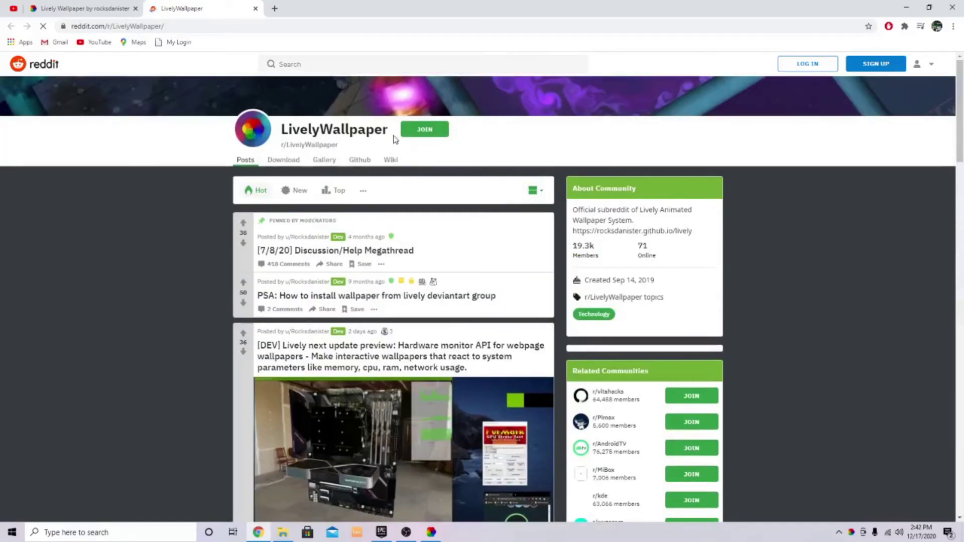
Step: Close the r/LivelyWallpaper tab, then minimize Chrome and the Lively library window
left_click(255, 9)
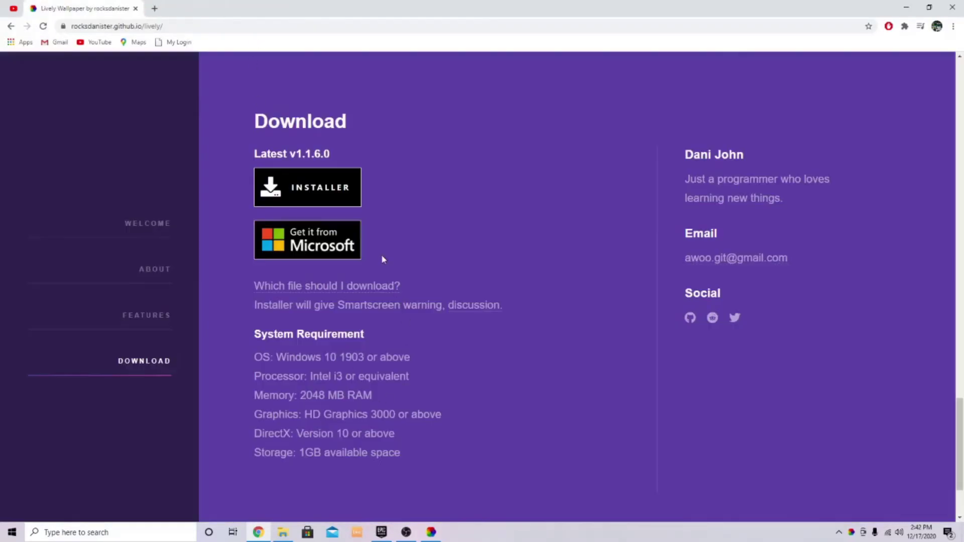
left_click(907, 8)
left_click(556, 21)
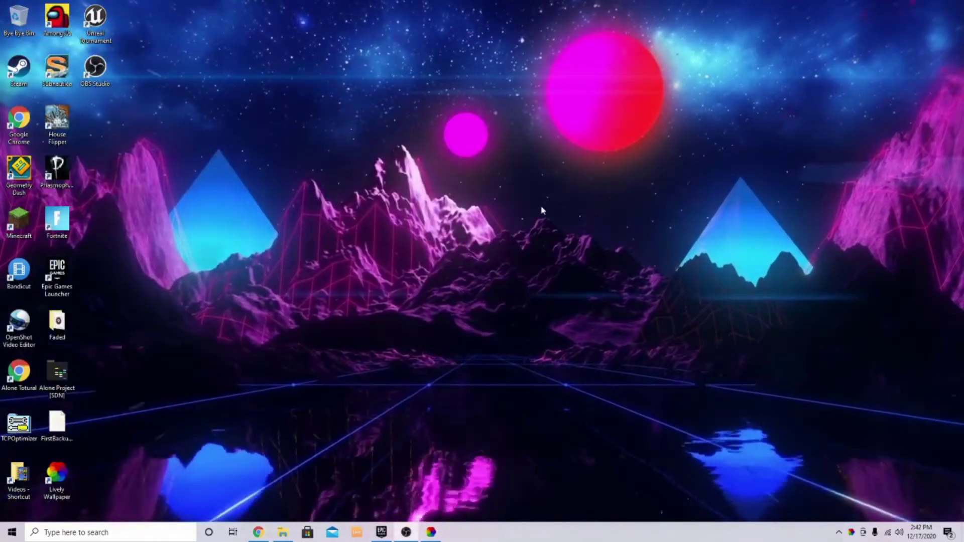